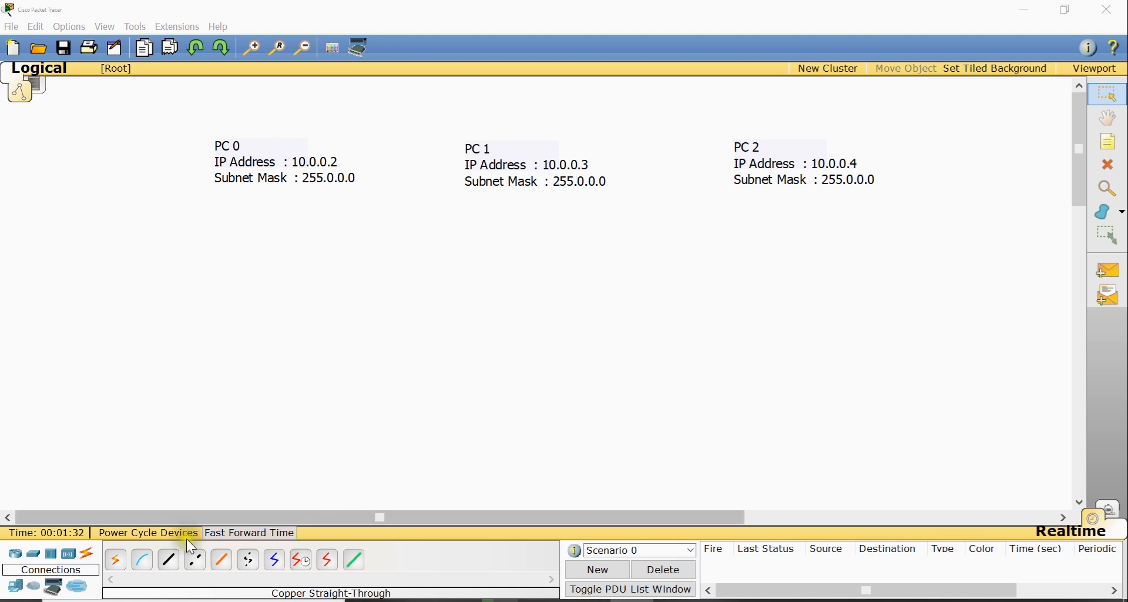
Place three generic PCs side by side below the address notes
click(14, 586)
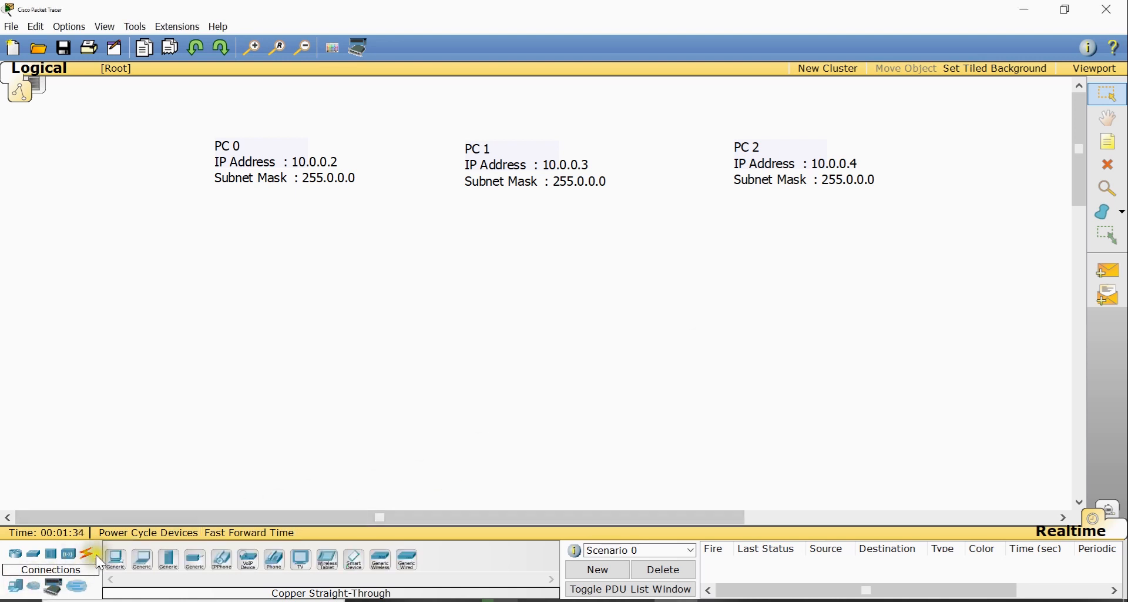
click(116, 559)
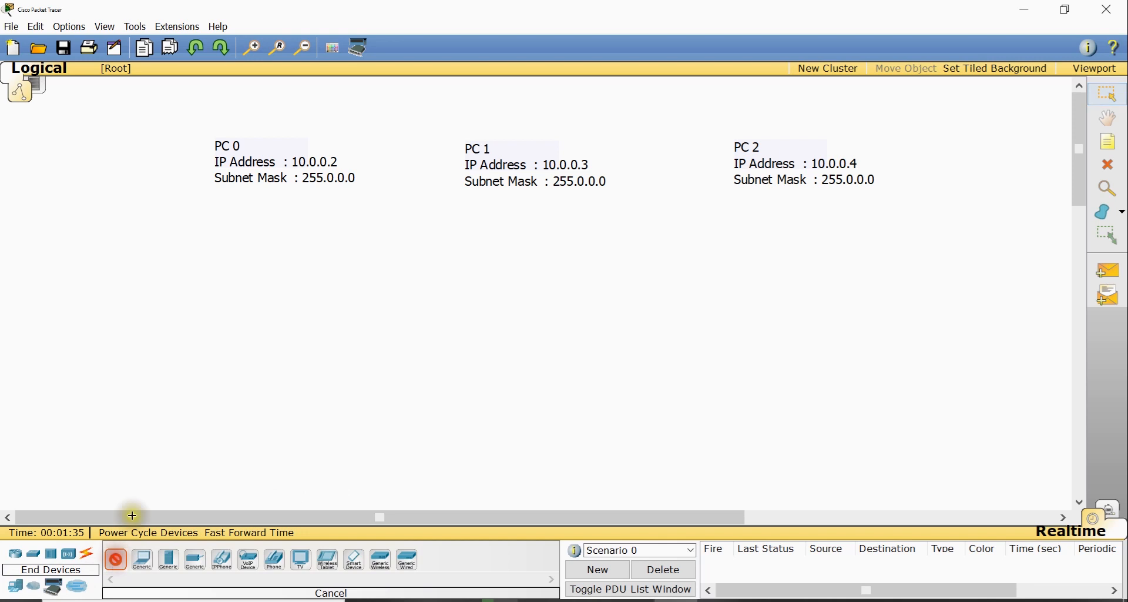
click(251, 389)
click(116, 559)
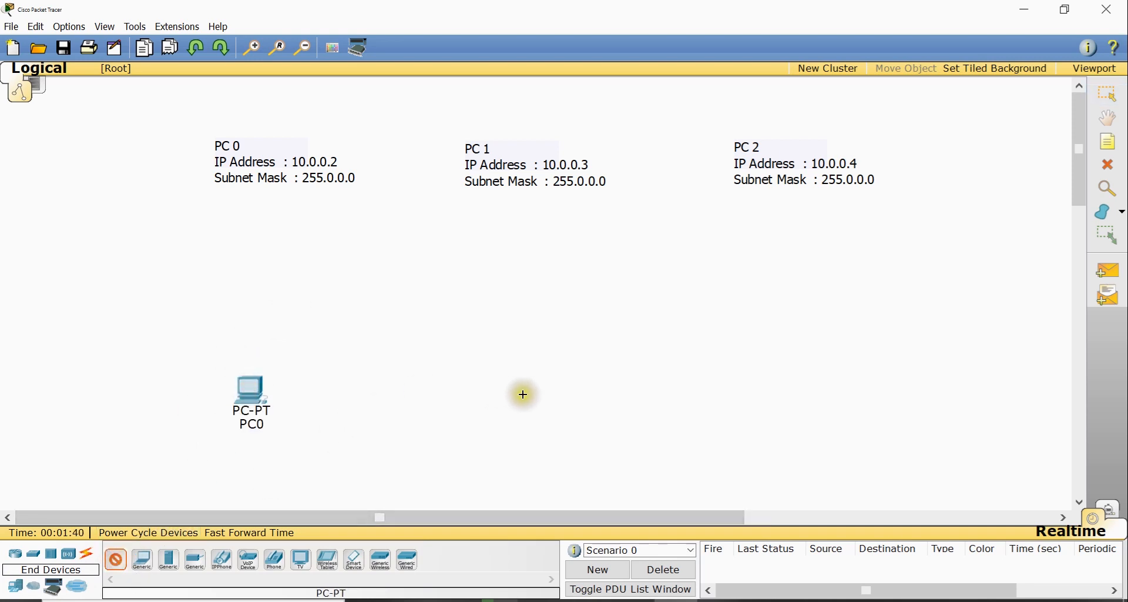
click(523, 394)
click(125, 562)
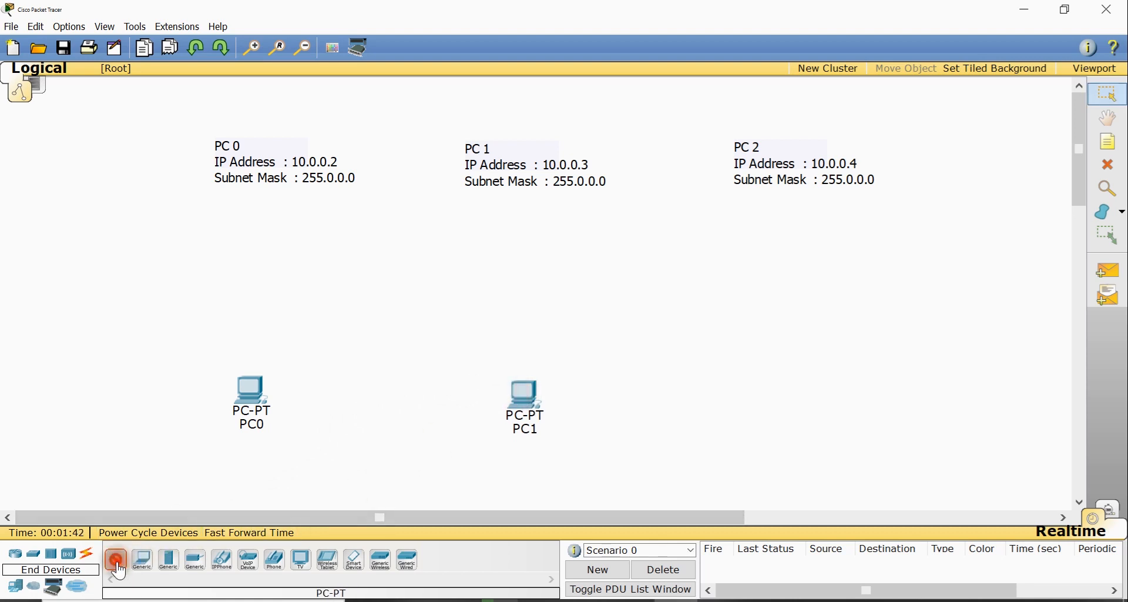
click(805, 398)
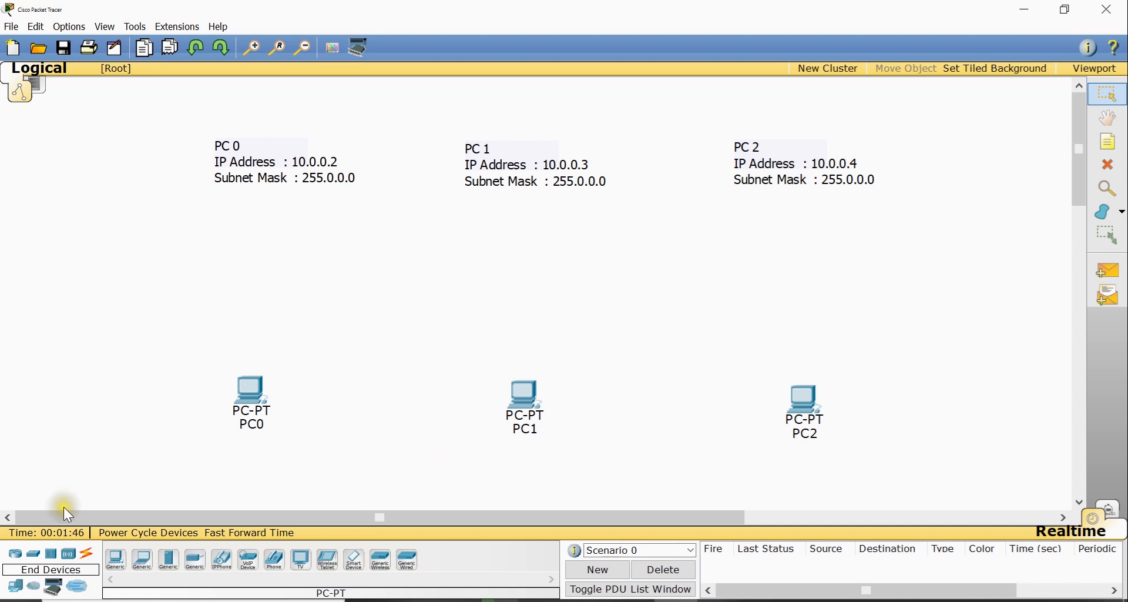
Place a generic Switch-PT above the middle PC
click(31, 557)
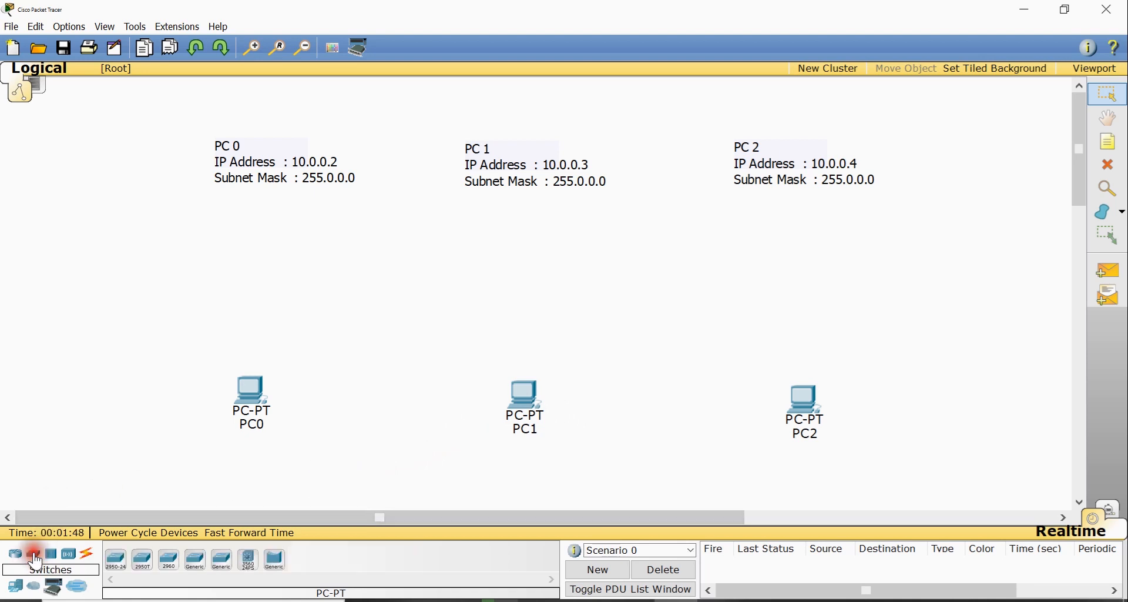
click(199, 565)
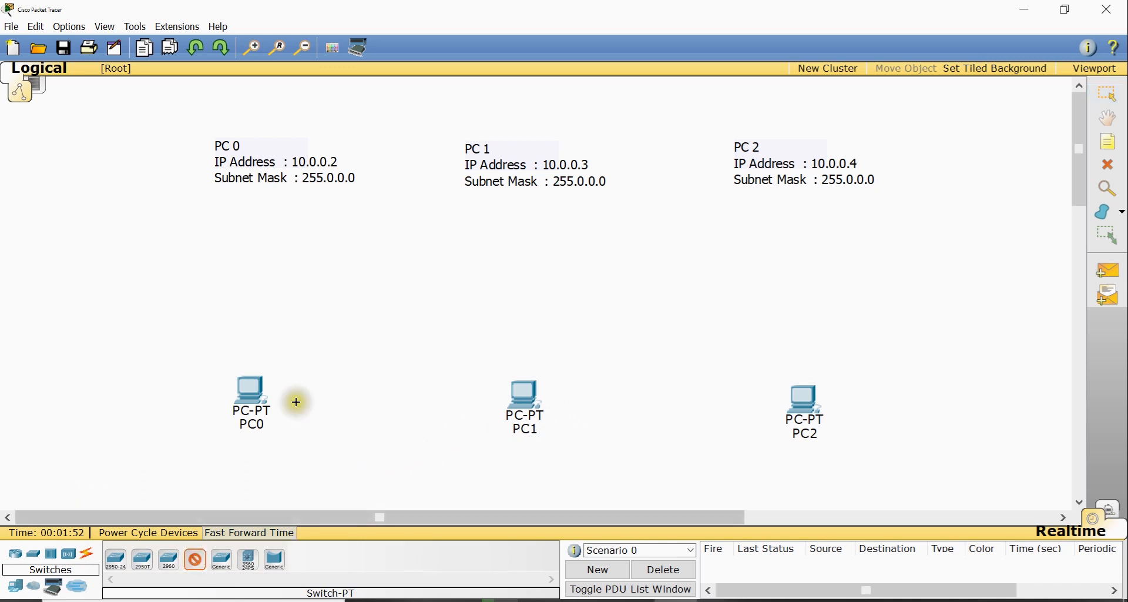
click(529, 266)
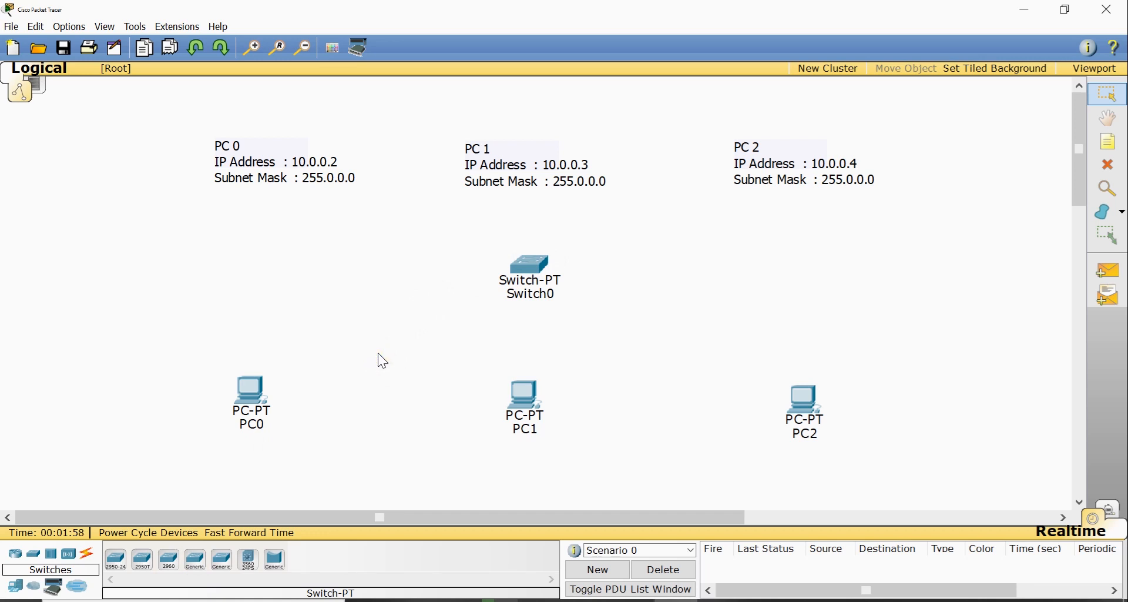
click(365, 367)
click(361, 375)
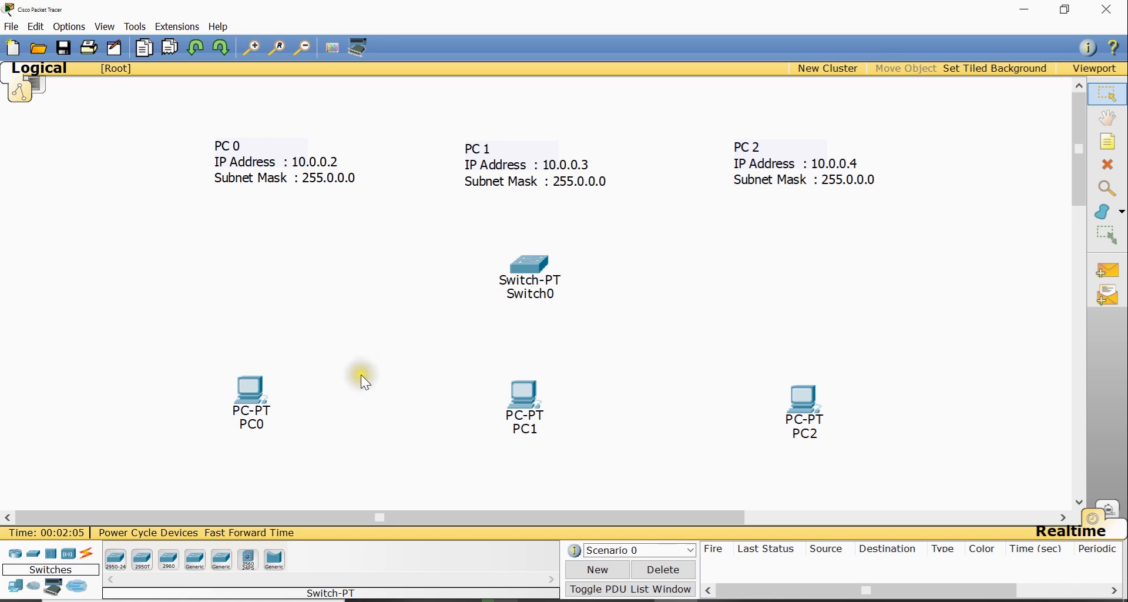
Connect PC0's FastEthernet0 to the switch's FastEthernet0/1 with a copper straight-through cable
click(87, 552)
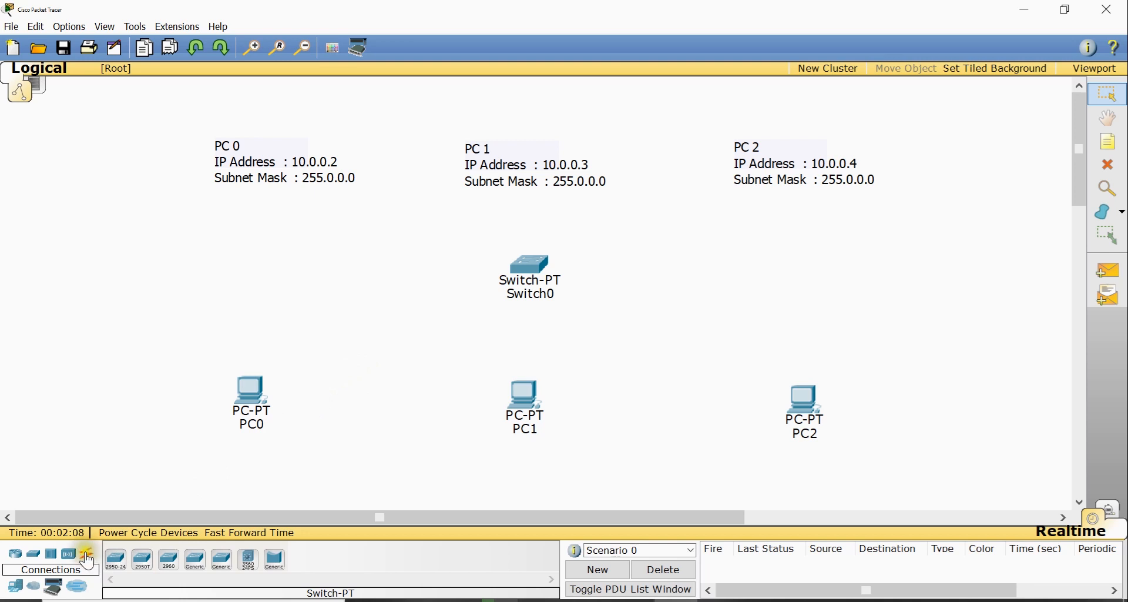
click(169, 560)
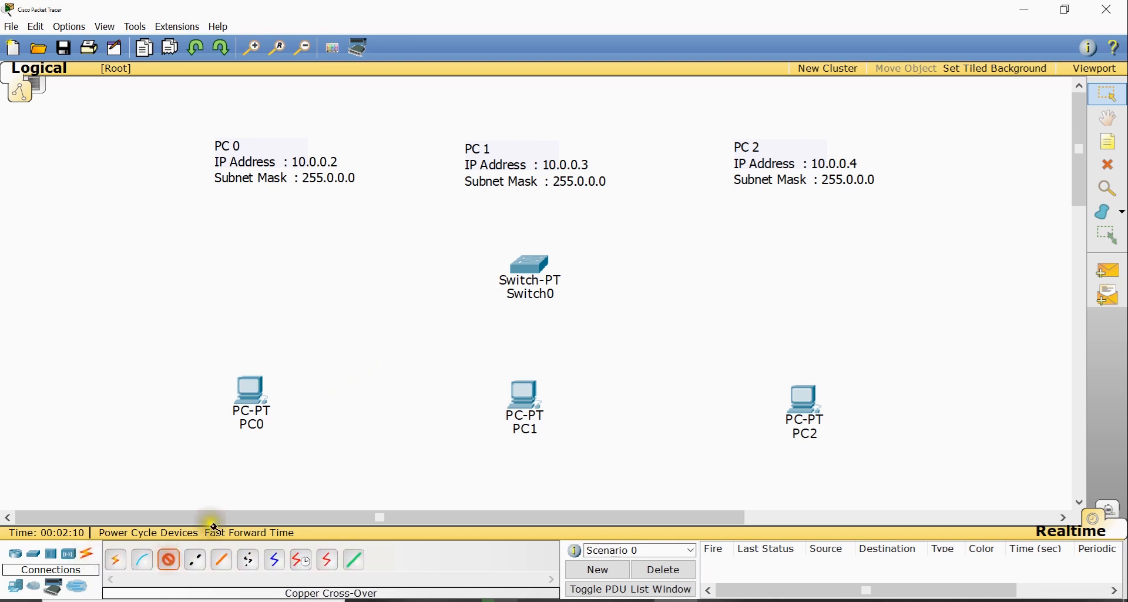
click(259, 400)
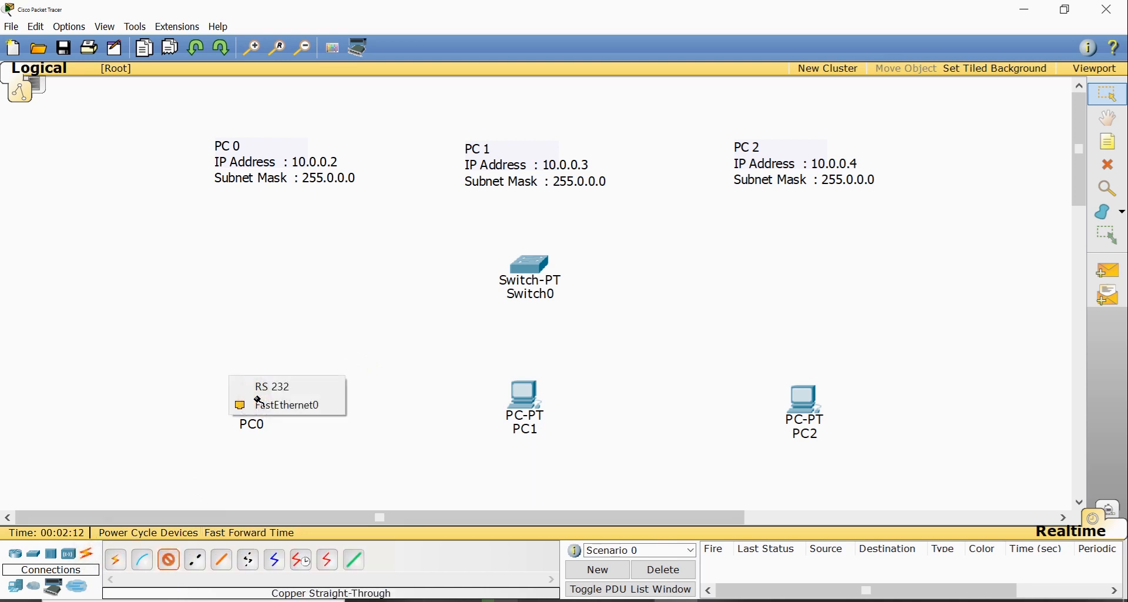
click(290, 404)
click(532, 266)
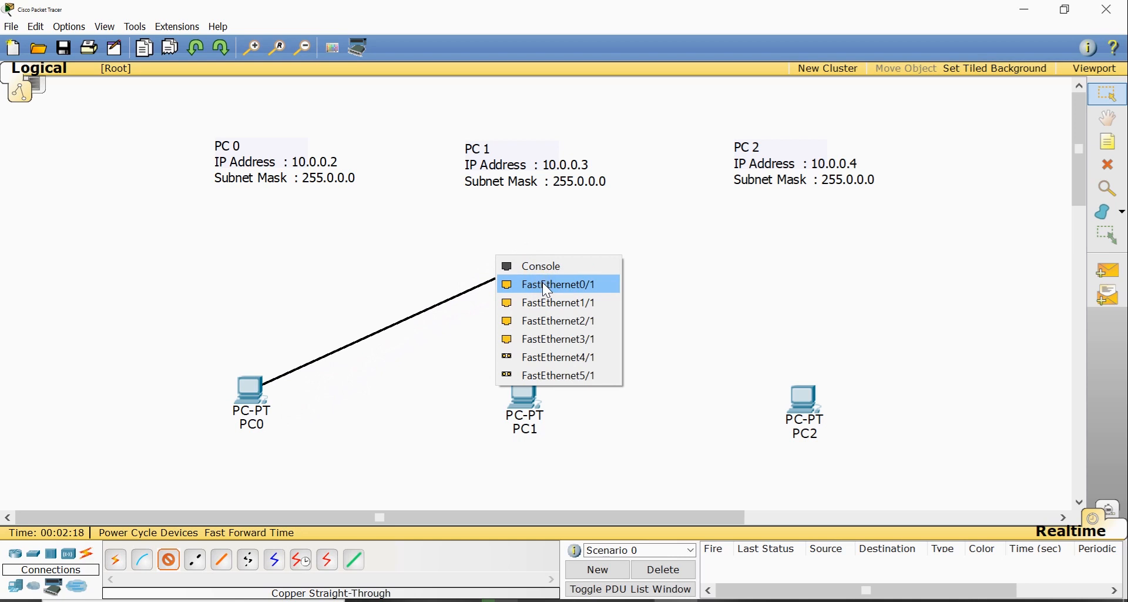
click(548, 289)
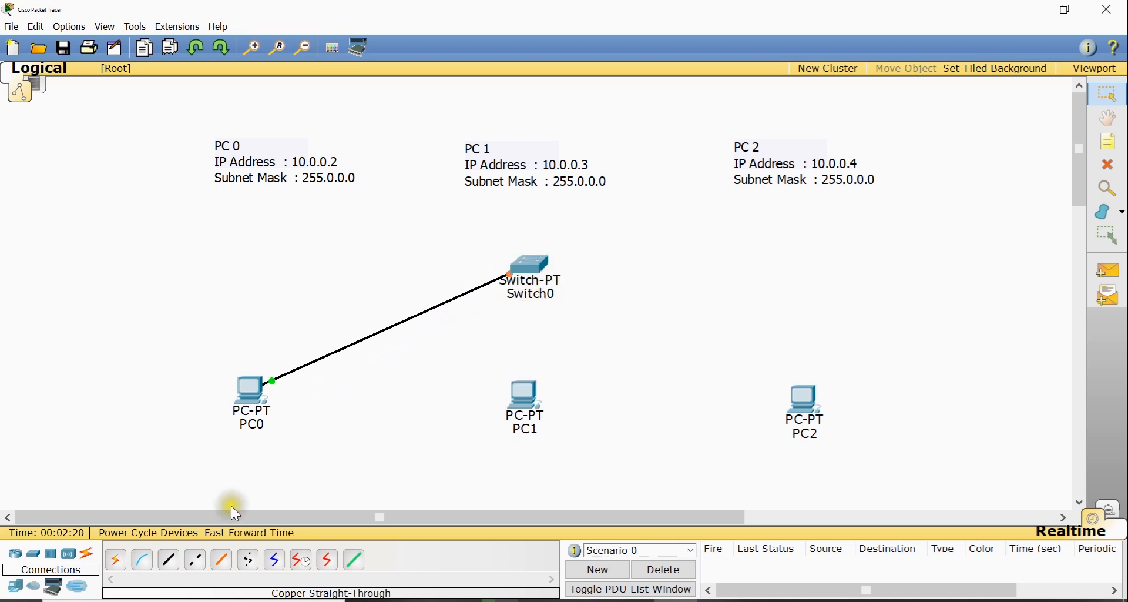
Connect PC1's FastEthernet0 to a free switch port with a copper straight-through cable
click(168, 560)
click(523, 395)
click(558, 409)
click(529, 263)
click(542, 283)
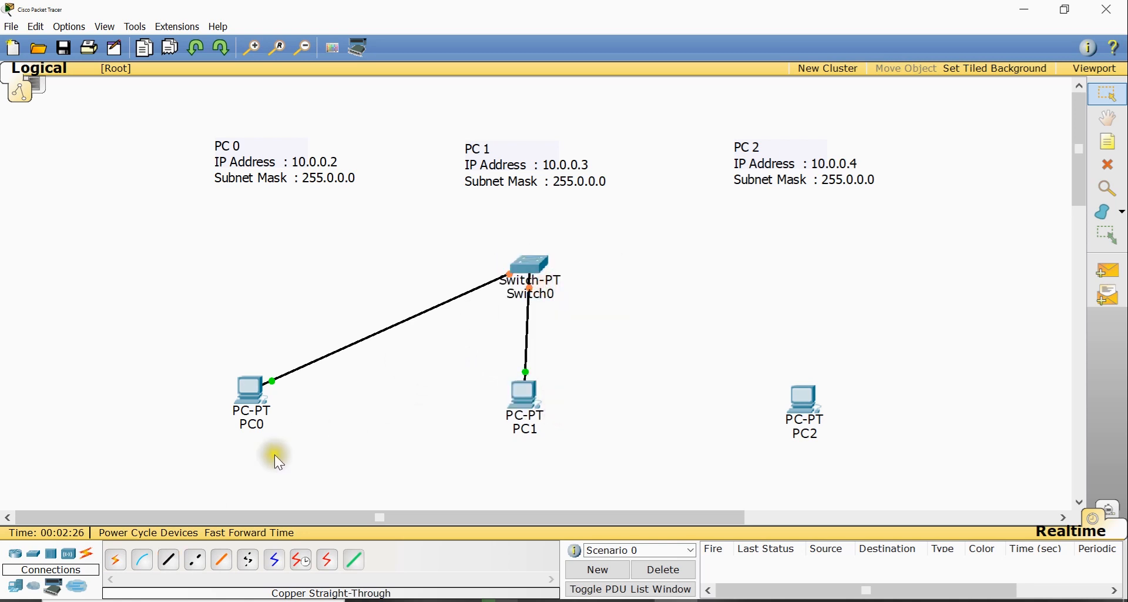
Connect PC2's FastEthernet0 to a free switch port with a copper straight-through cable
click(169, 559)
click(799, 399)
click(803, 420)
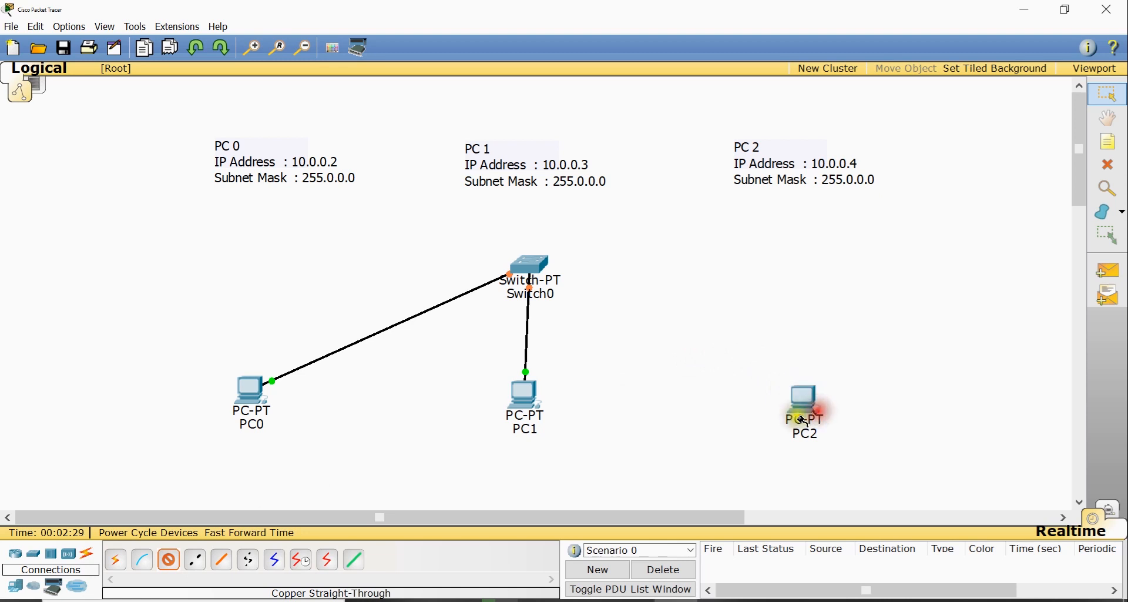
click(529, 264)
click(562, 290)
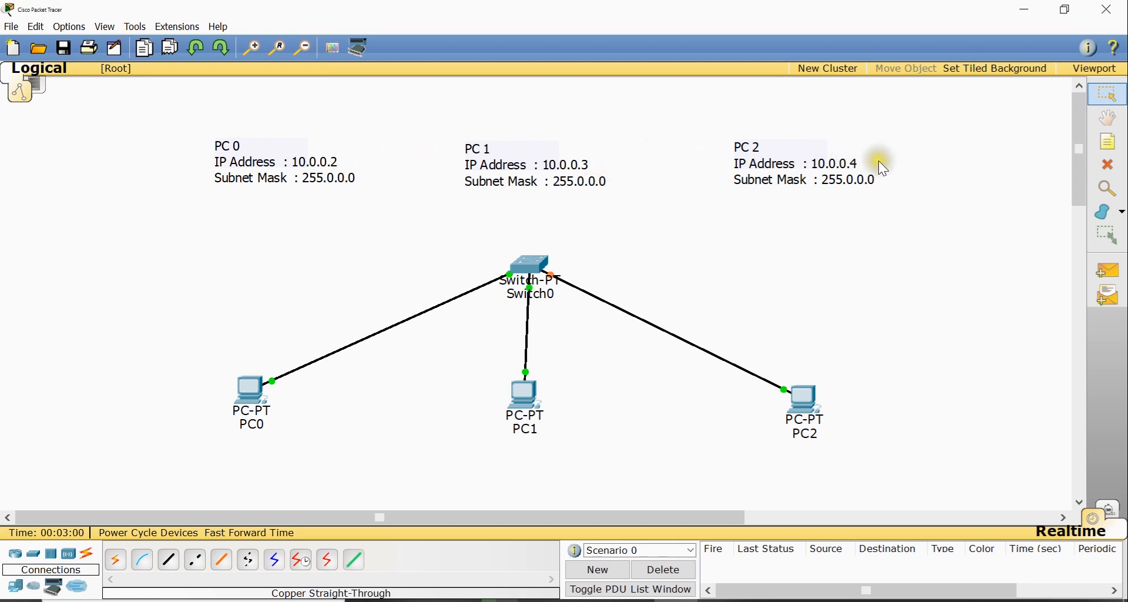
Give PC0's FastEthernet0 interface the static IP address 10.0.0.2 with subnet mask 255.0.0.0
click(262, 409)
click(462, 198)
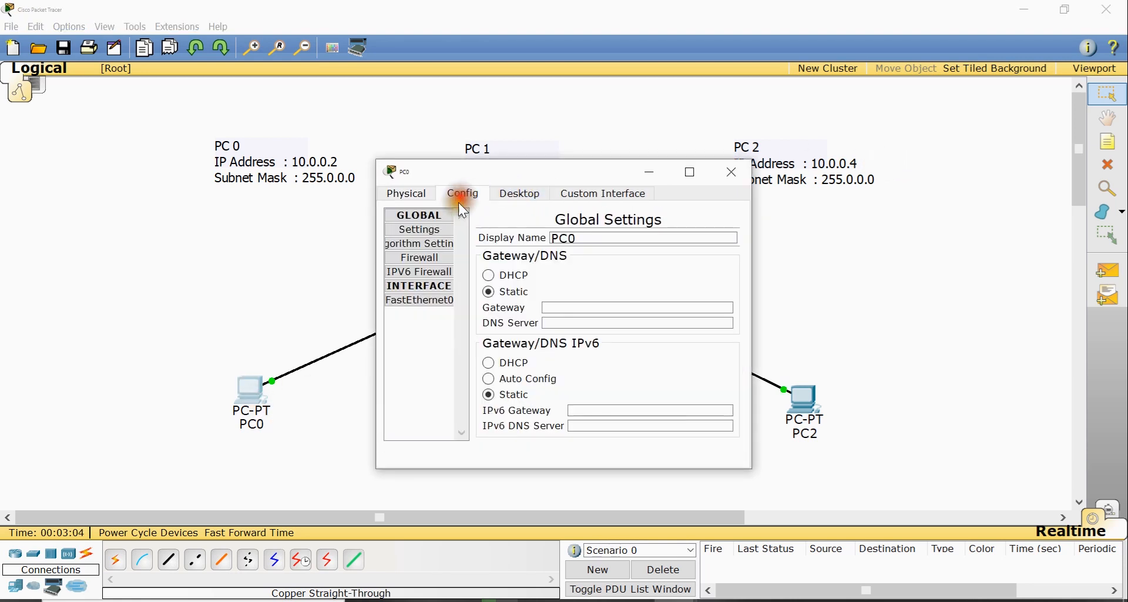
click(425, 300)
click(691, 173)
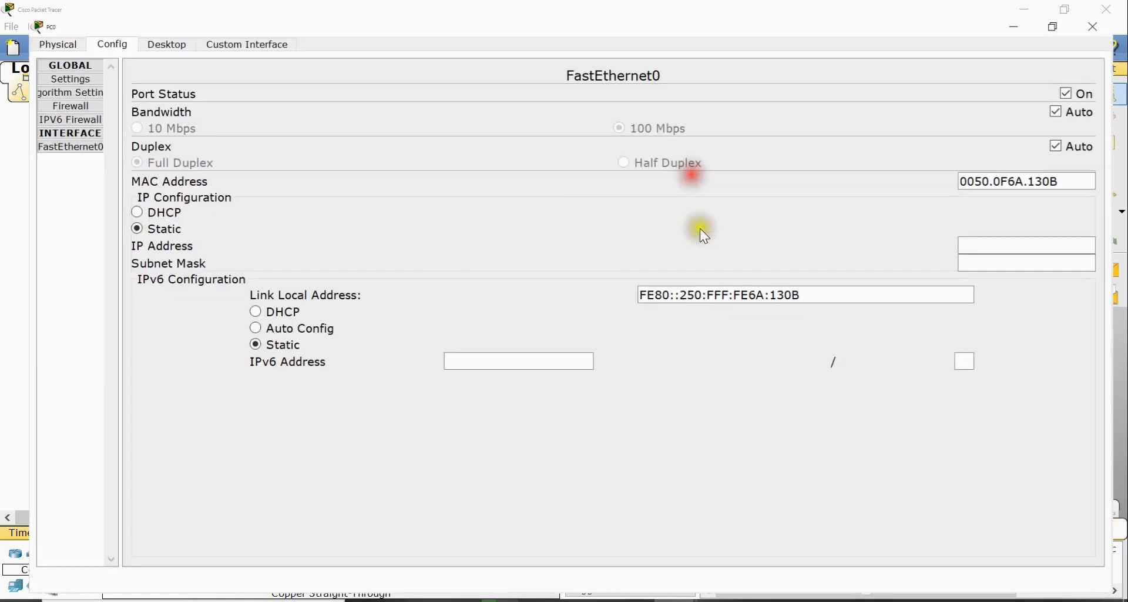
click(989, 227)
text(10.0.0.2)
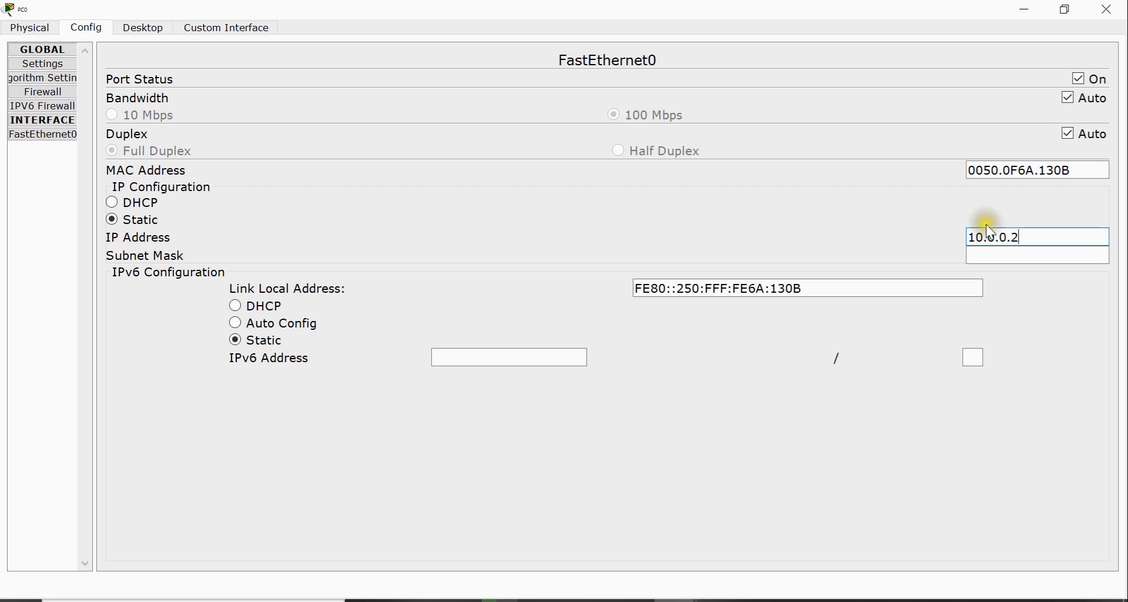
click(993, 257)
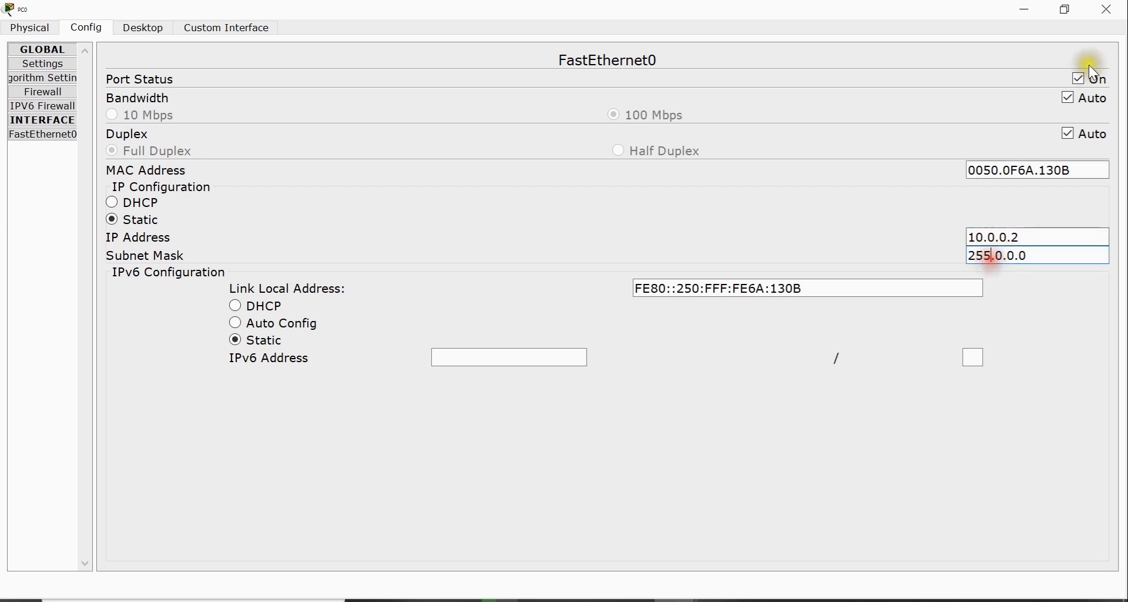
click(1106, 10)
Give PC1's FastEthernet0 interface the static IP address 10.0.0.3 with subnet mask 255.0.0.0
click(523, 406)
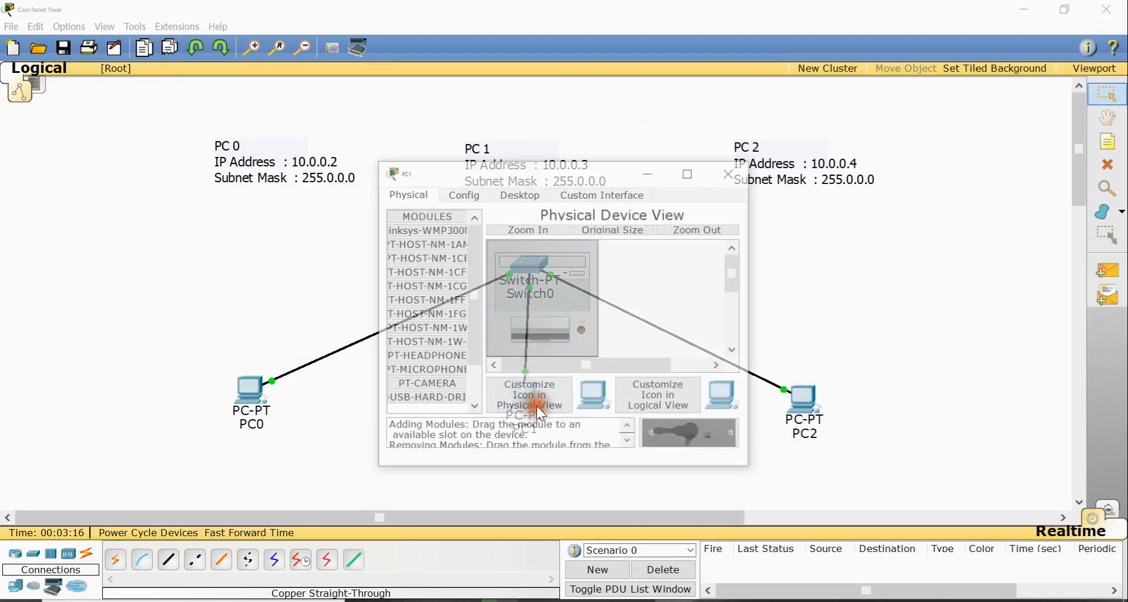
click(500, 192)
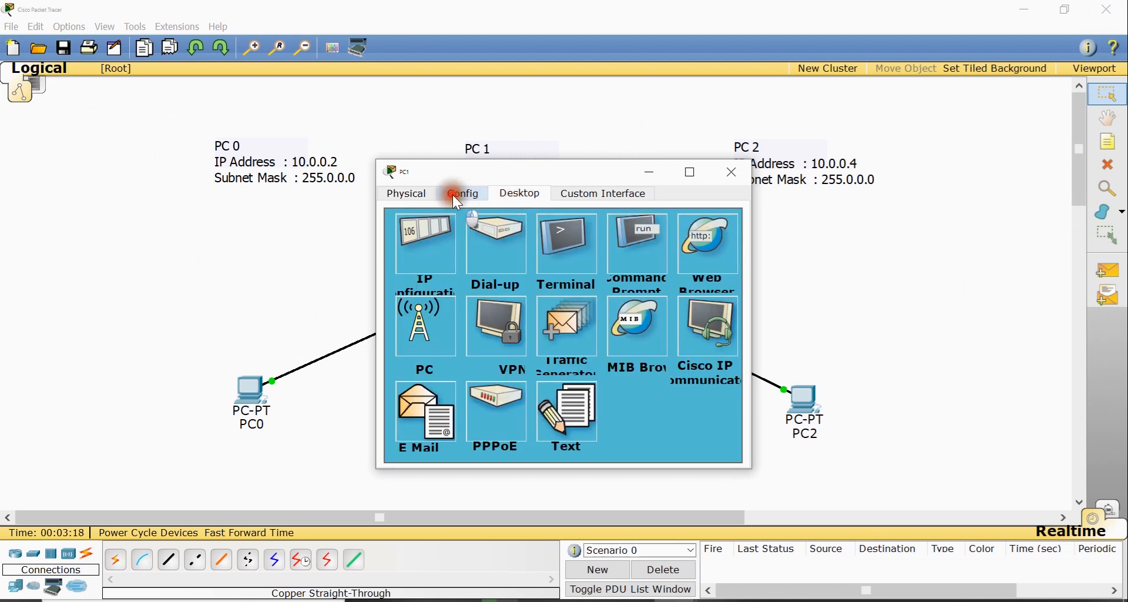
click(455, 194)
click(422, 300)
click(689, 172)
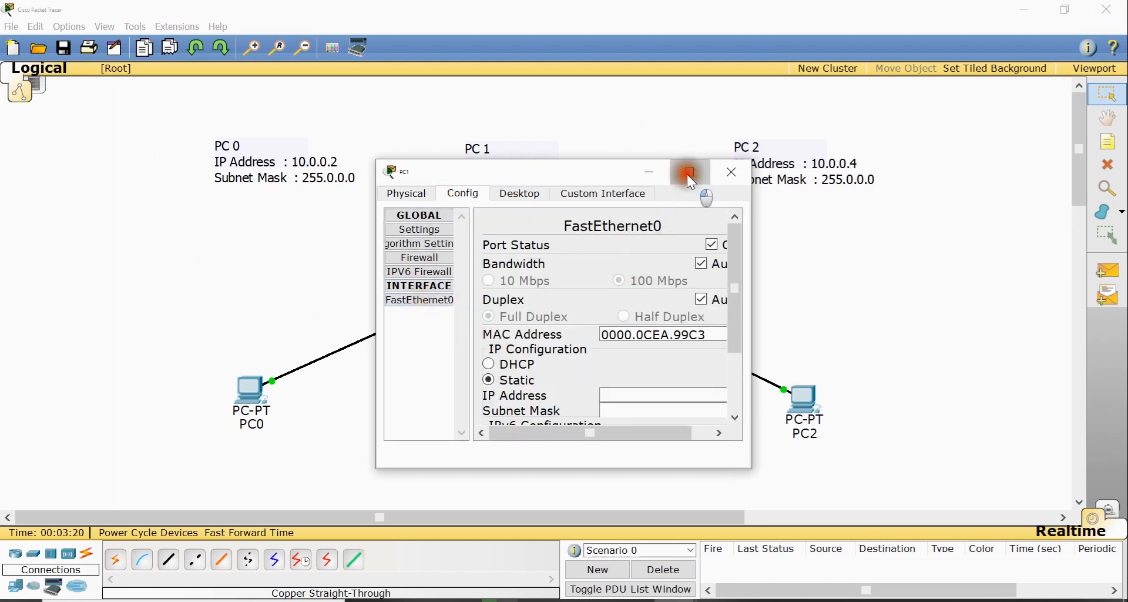
click(1025, 238)
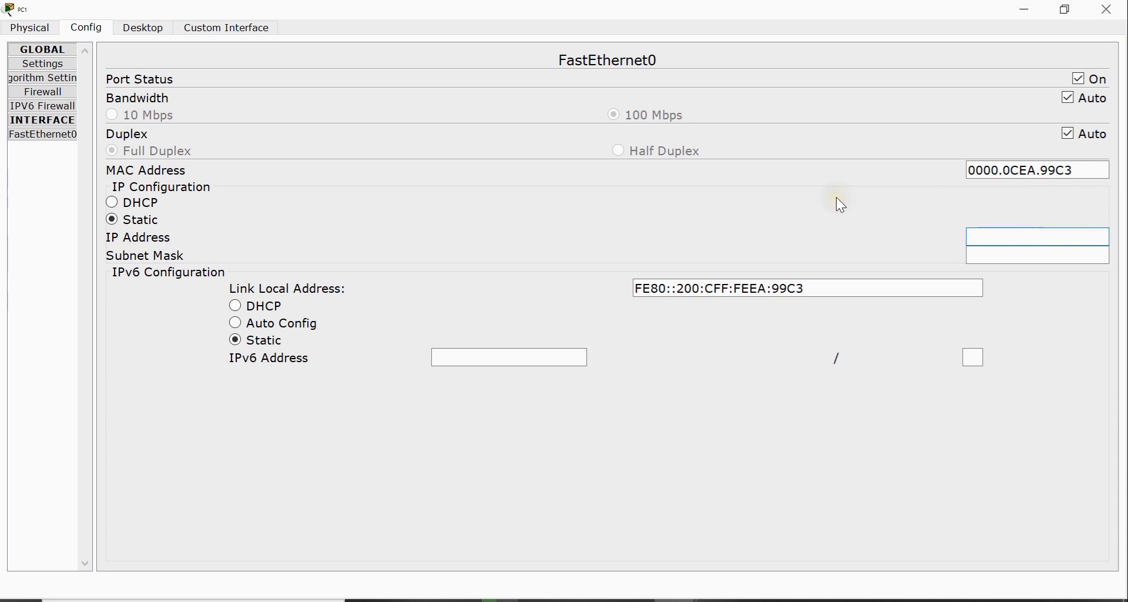
text(10.0.0.3)
key(Tab)
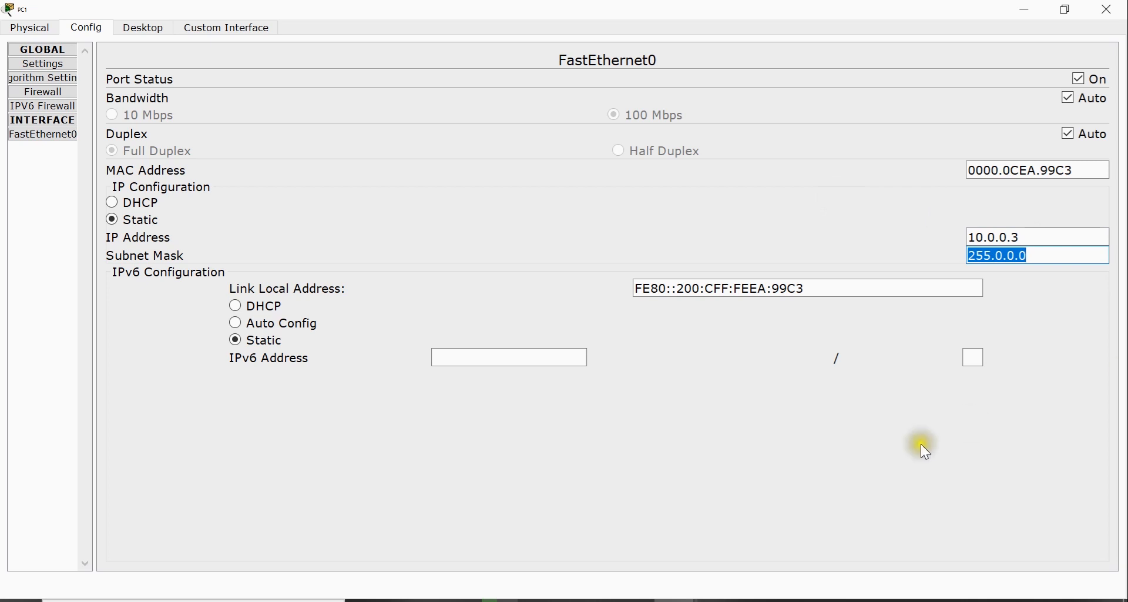
click(1107, 8)
Give PC2's FastEthernet0 interface the static IP address 10.0.0.4 with subnet mask 255.0.0.0
click(812, 415)
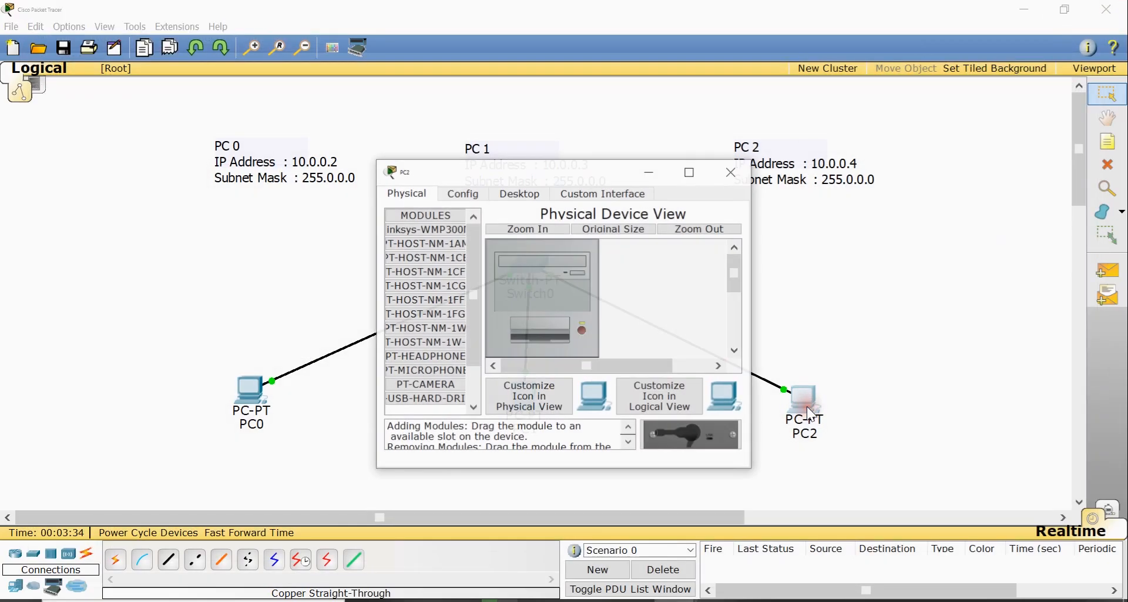
click(456, 194)
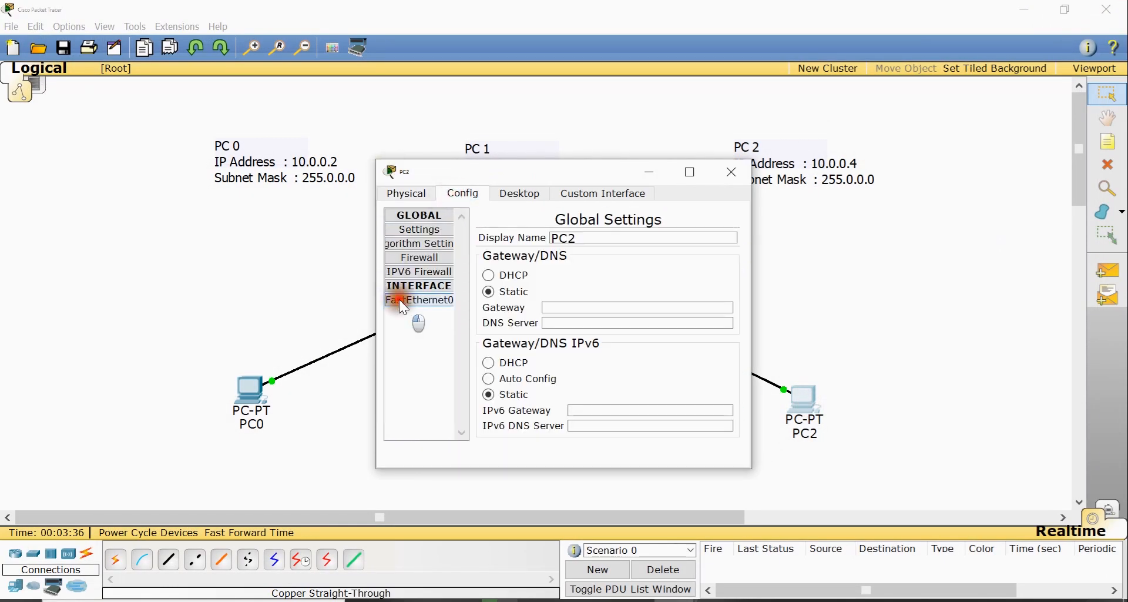
click(405, 300)
click(690, 172)
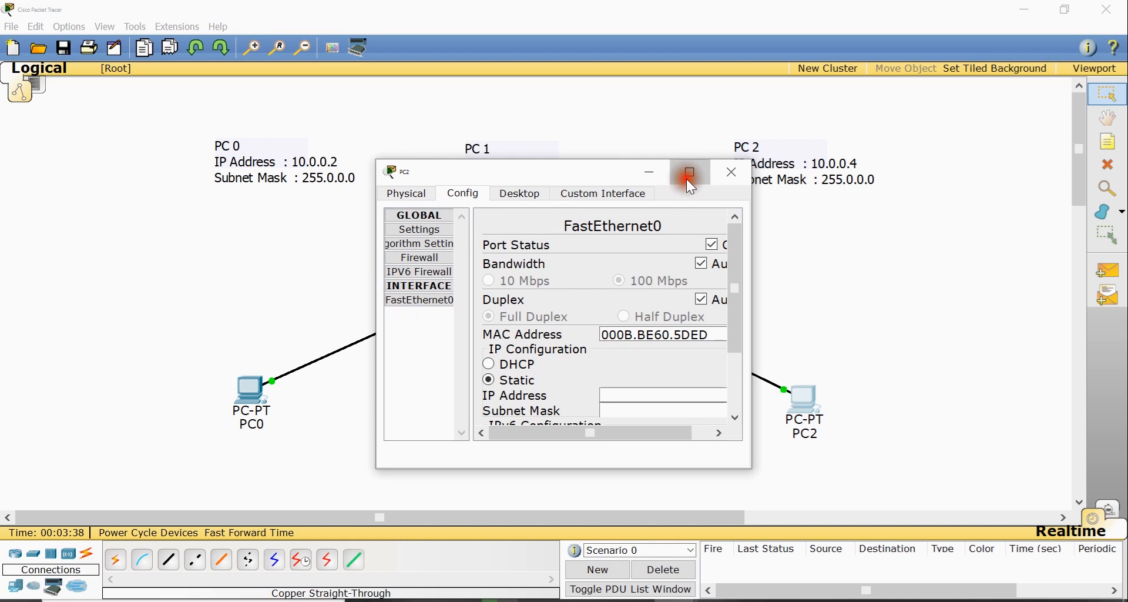
click(1035, 237)
text(10)
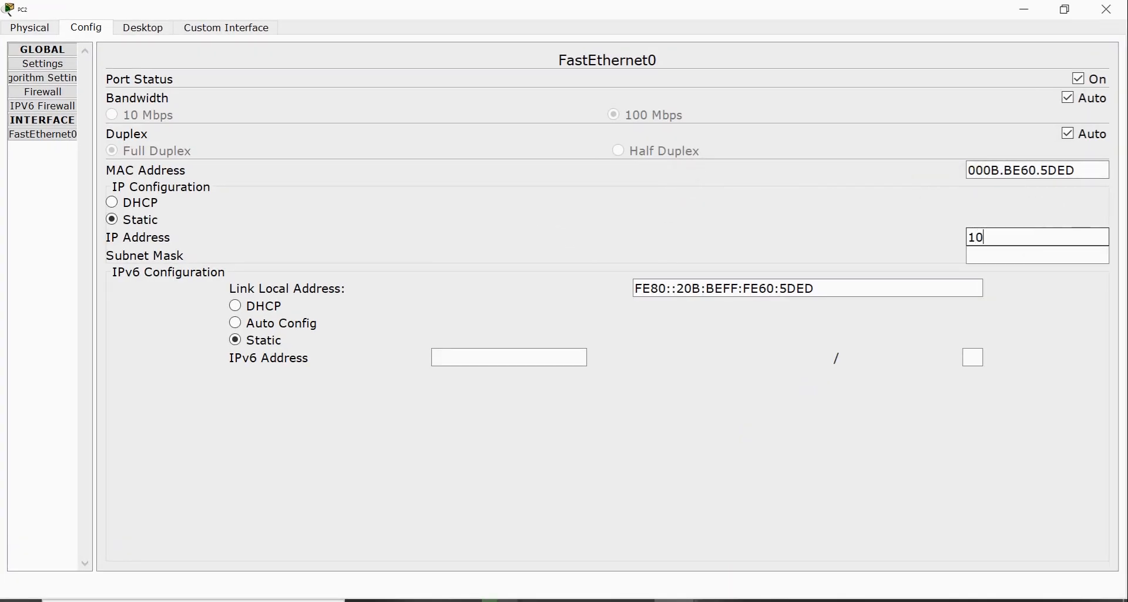
text(.0.0.4)
key(Tab)
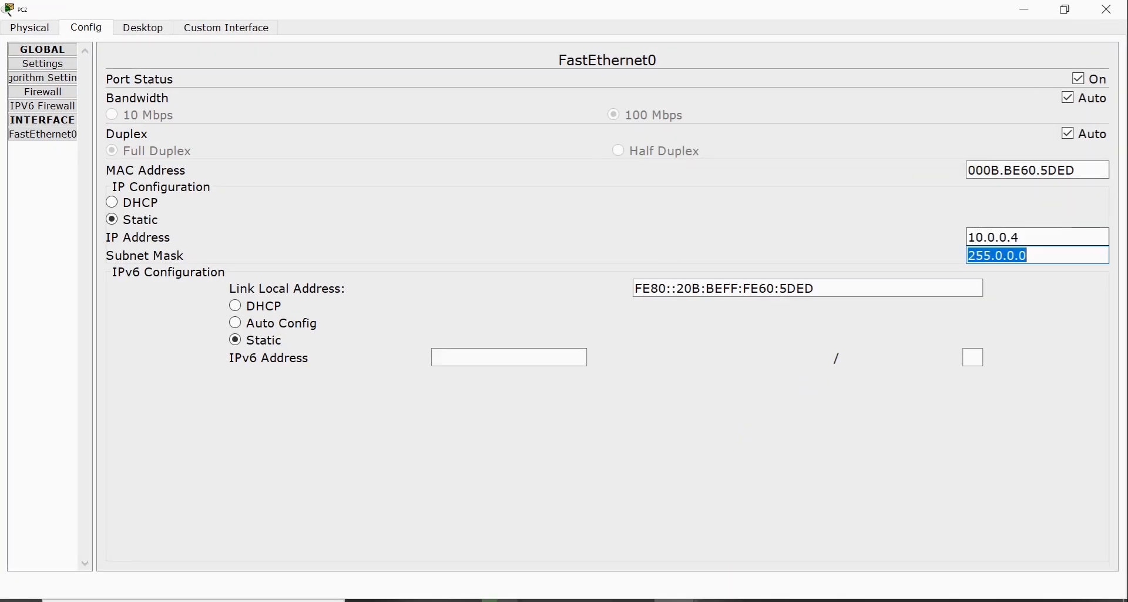
click(1107, 10)
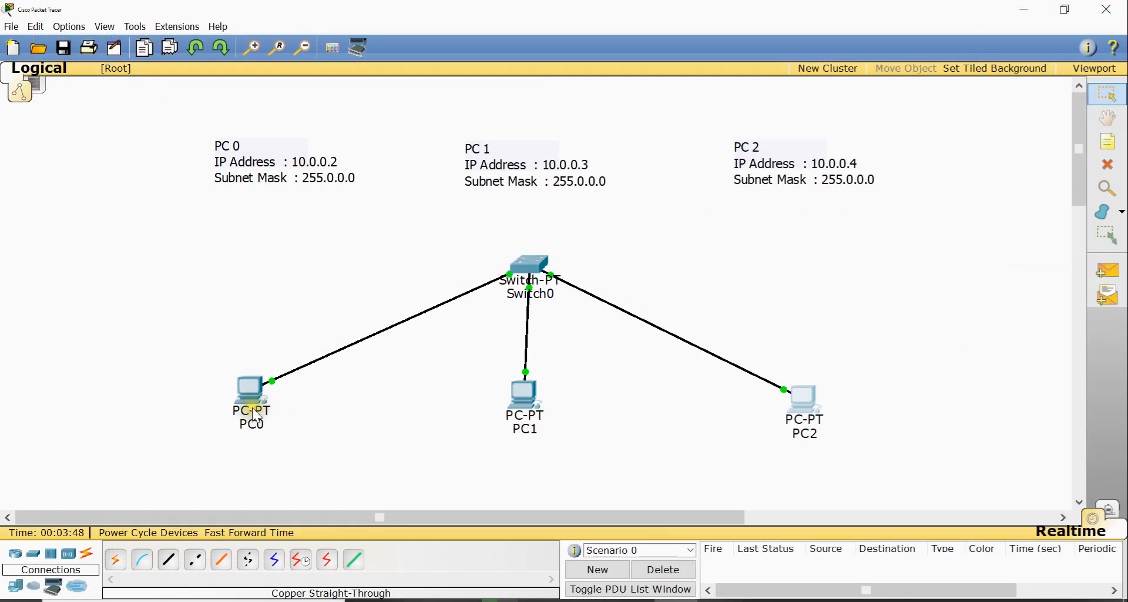
Send a simple PDU from PC0 to PC1
mouse_move(253, 410)
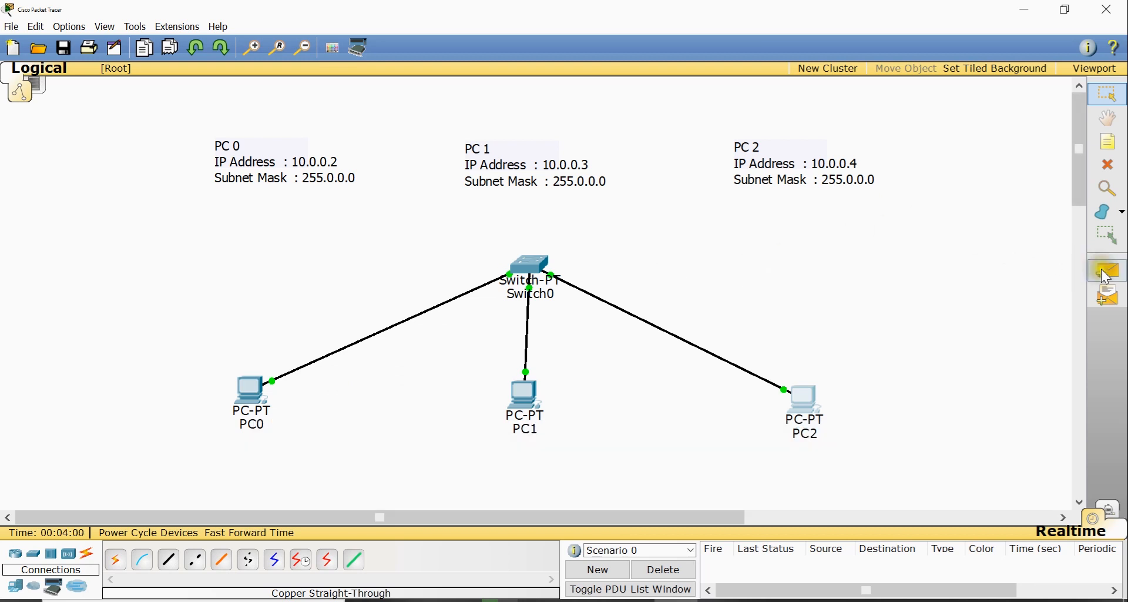
click(1119, 274)
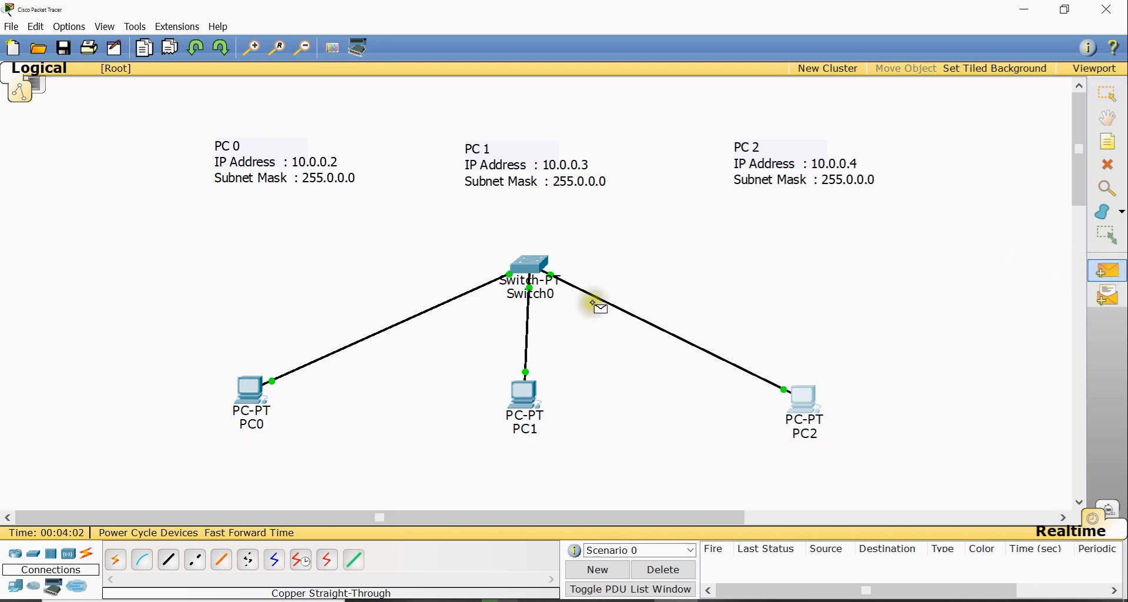
click(246, 397)
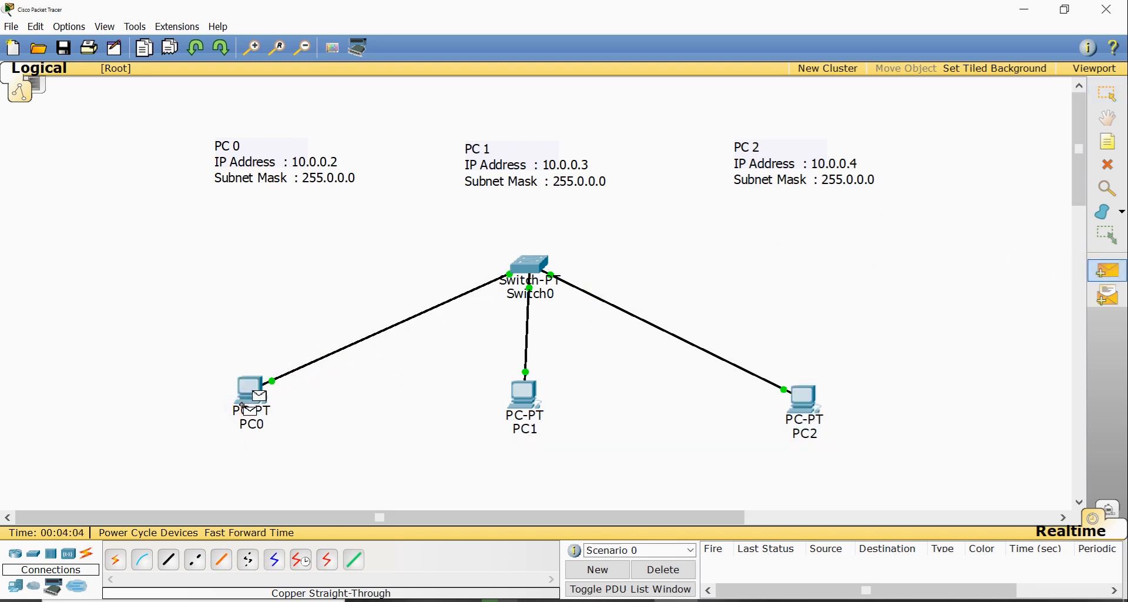
click(536, 402)
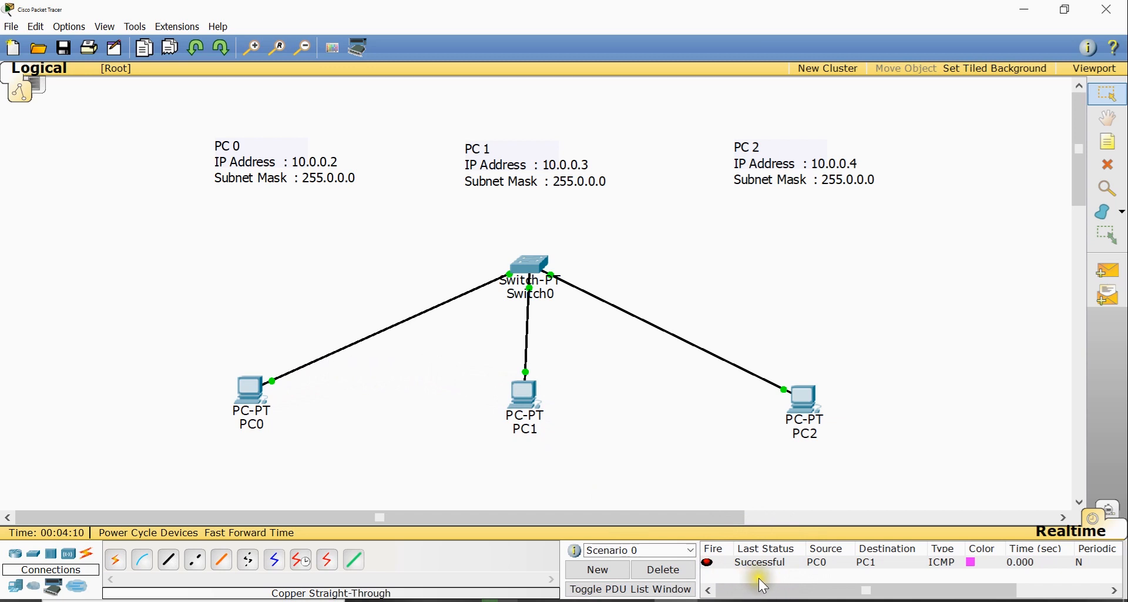
Send a simple PDU from PC1 to PC2
click(1108, 270)
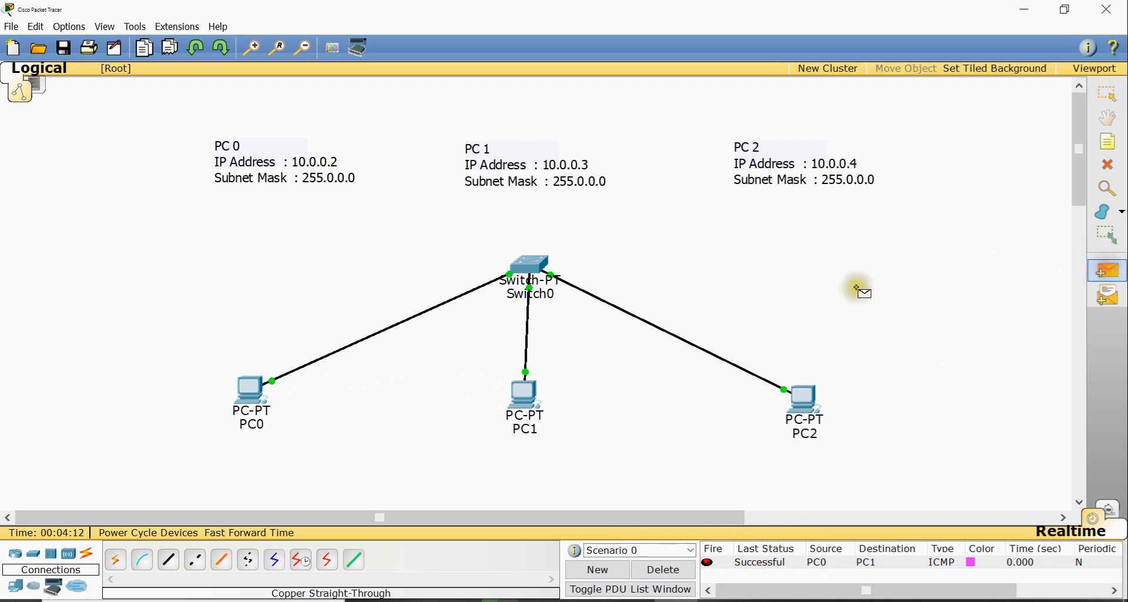
click(532, 396)
click(813, 401)
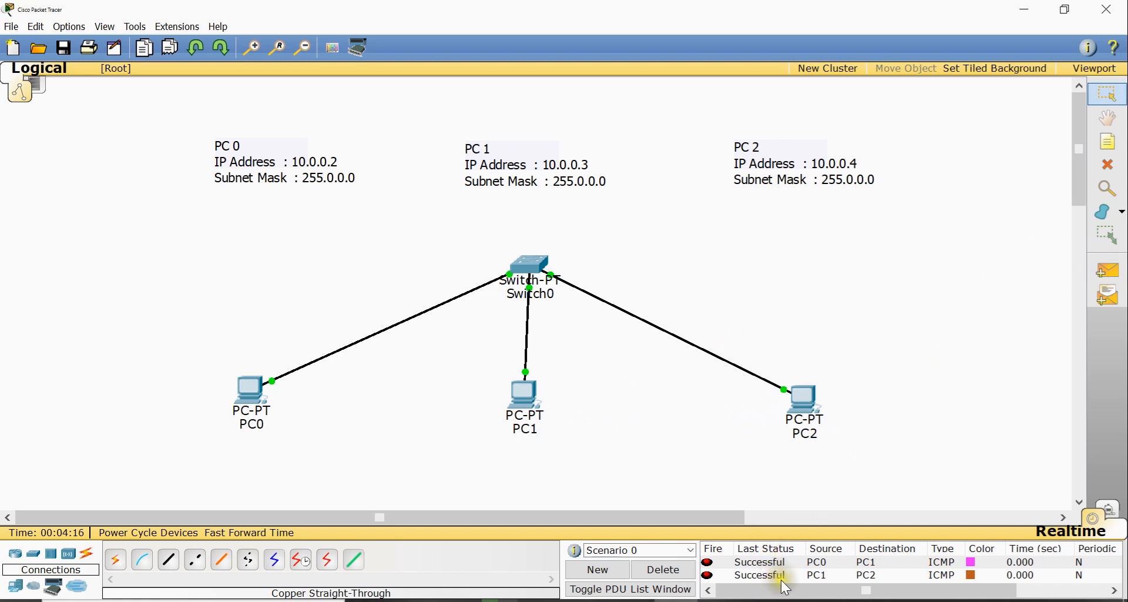
Send a simple PDU from PC2 to PC0 and review the PDU list
click(1108, 270)
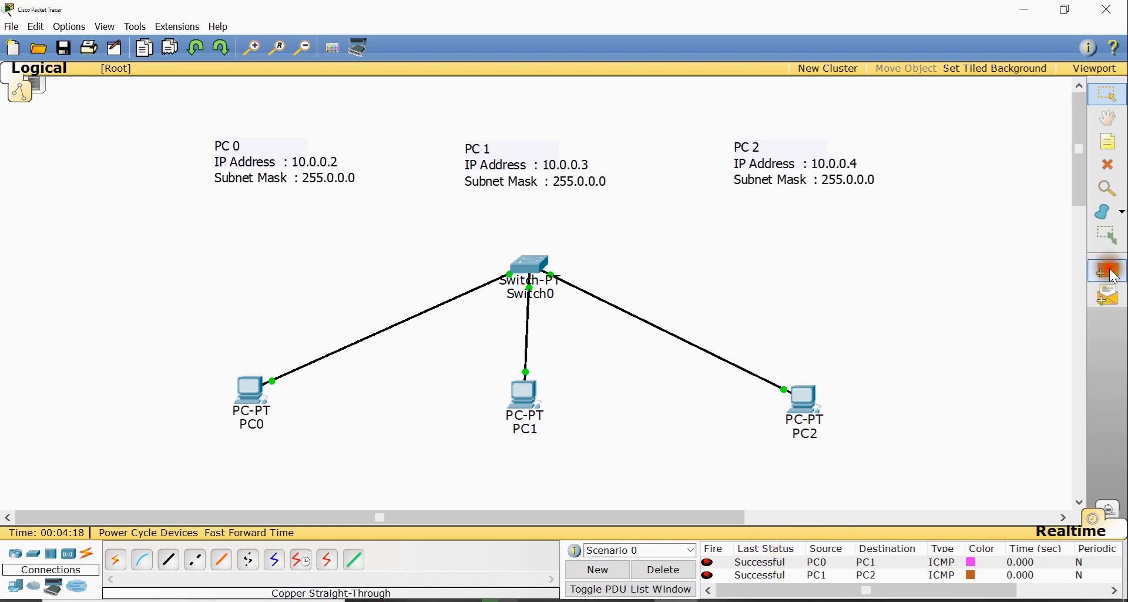
click(790, 406)
click(251, 391)
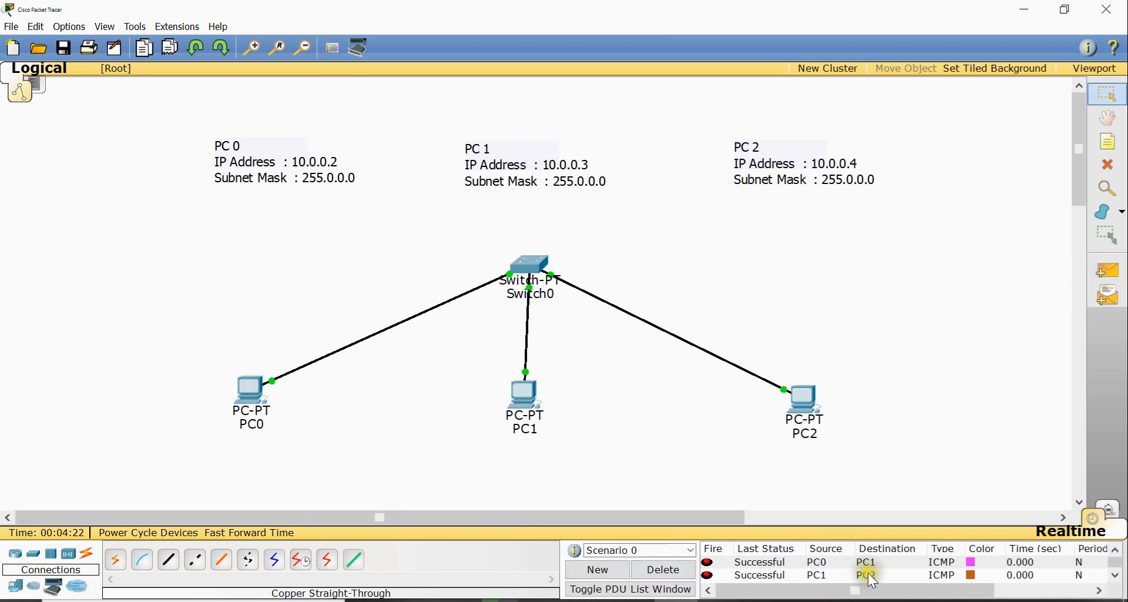
scroll(875, 581, down, 1)
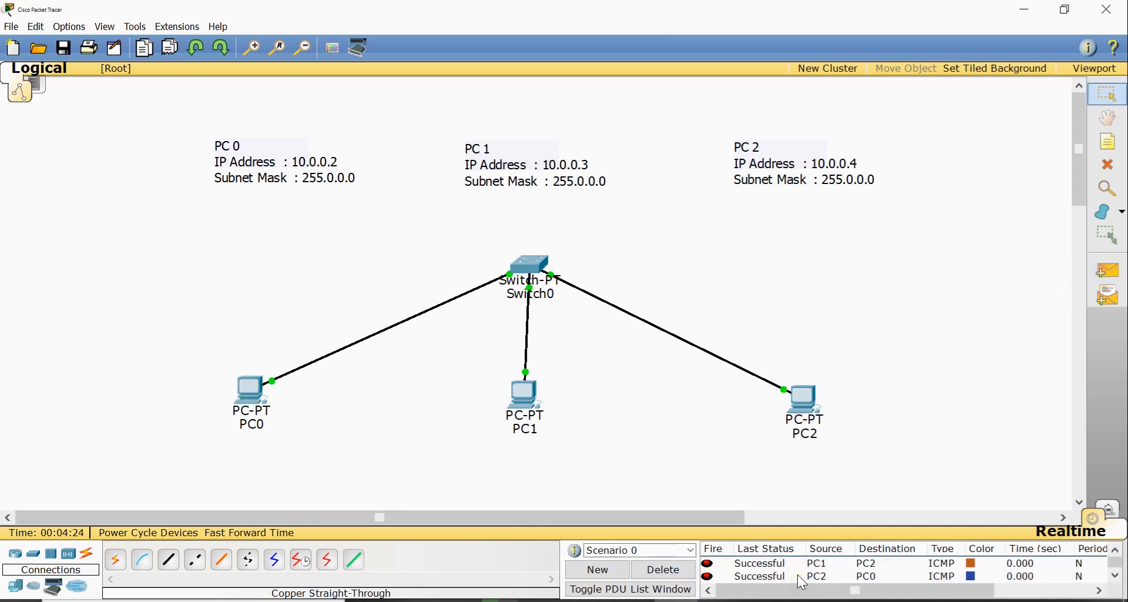